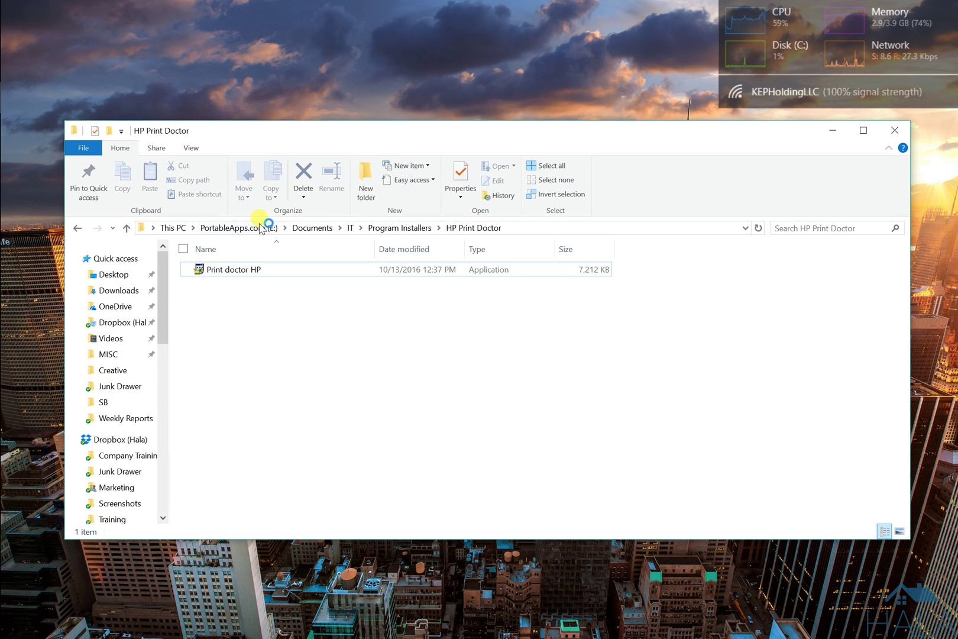
- Launch the Print doctor HP application from File Explorer and move the folder window aside
double_click(259, 269)
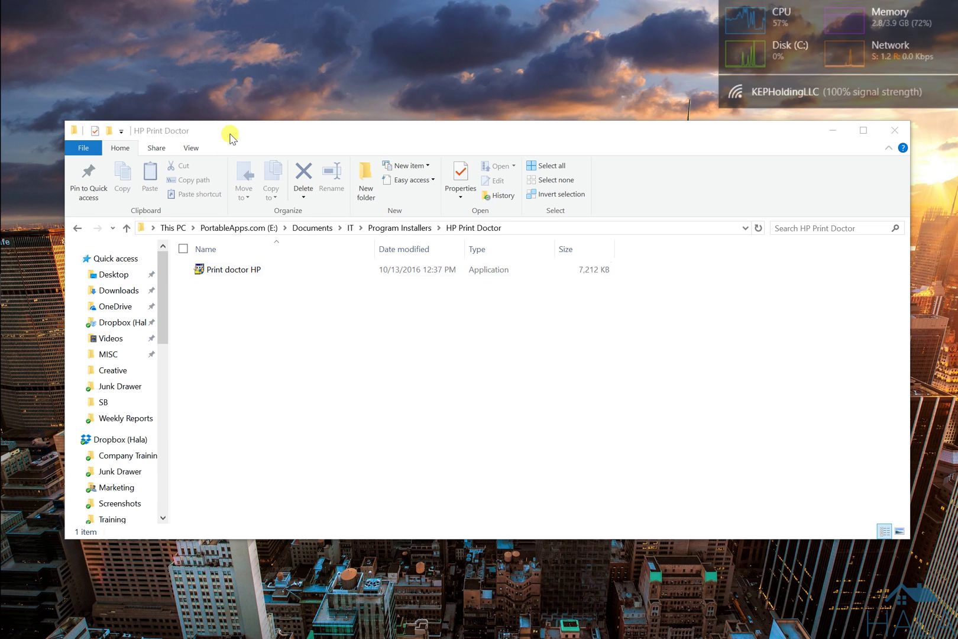
drag(230, 133, 204, 58)
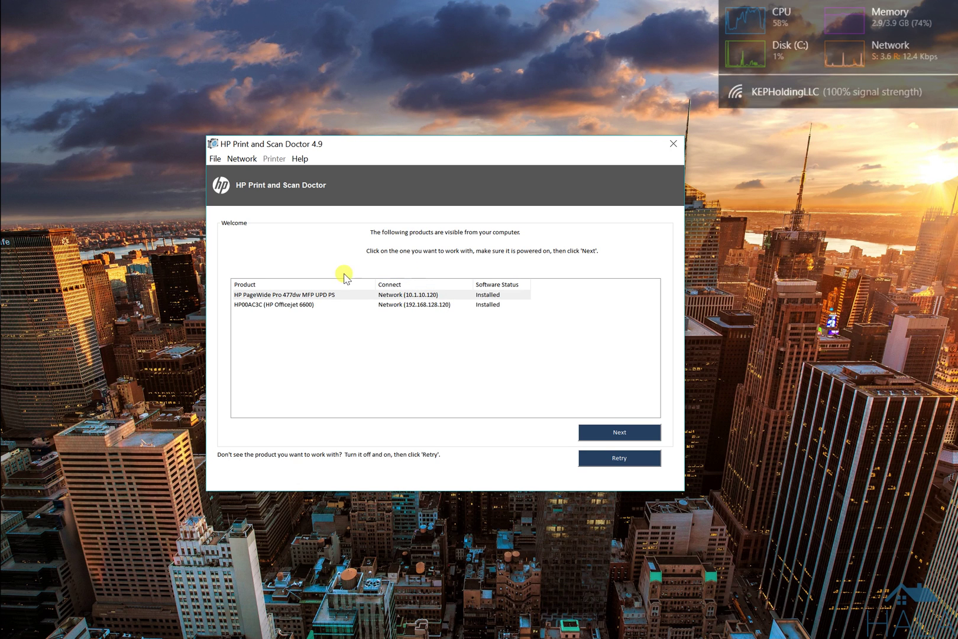
- Pick the HP PageWide Pro printer over the Officejet 6600 in the product list
drag(346, 141, 349, 127)
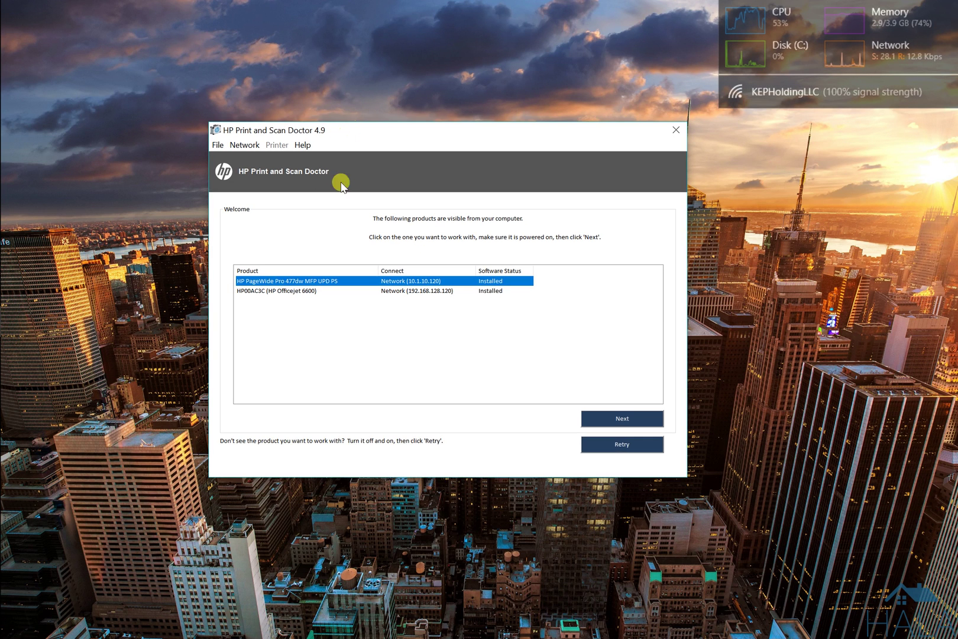
click(331, 292)
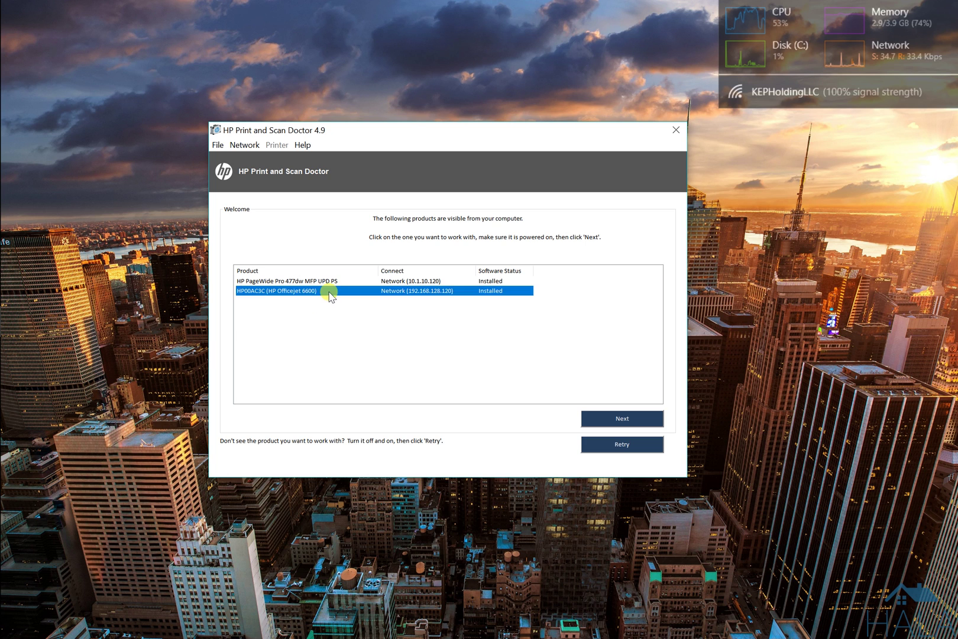
click(332, 281)
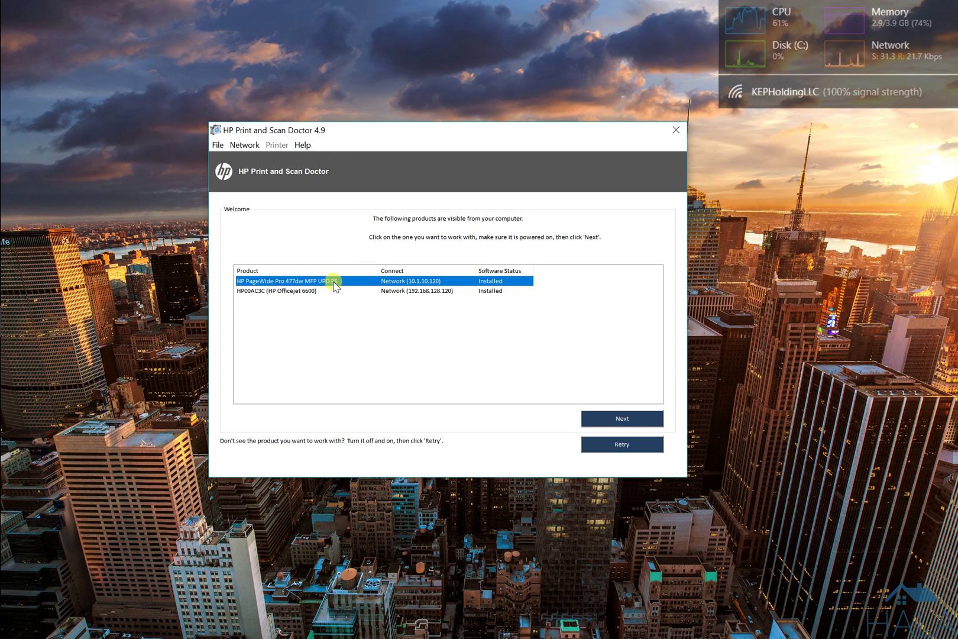
click(334, 291)
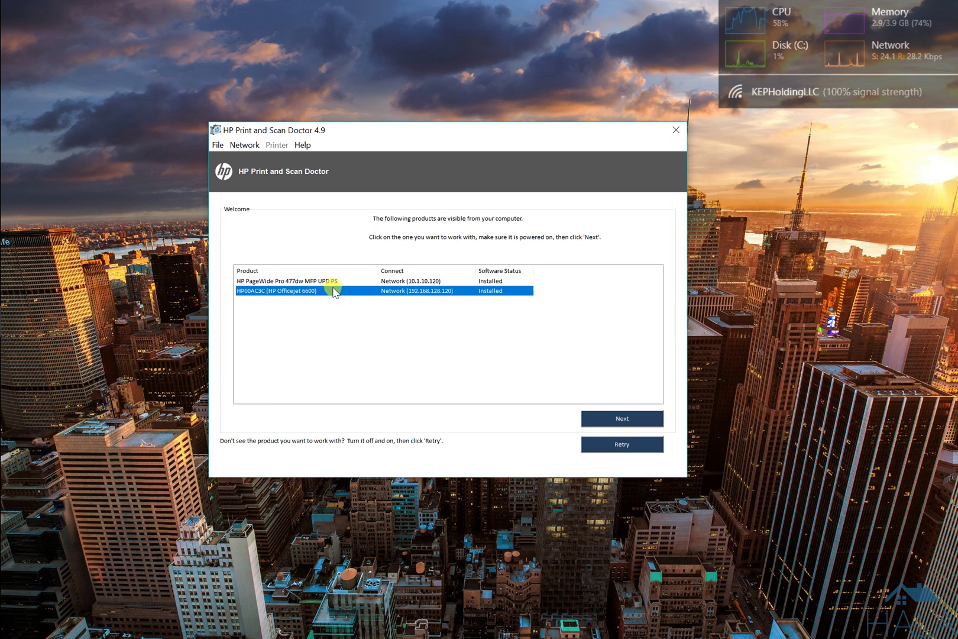
click(424, 280)
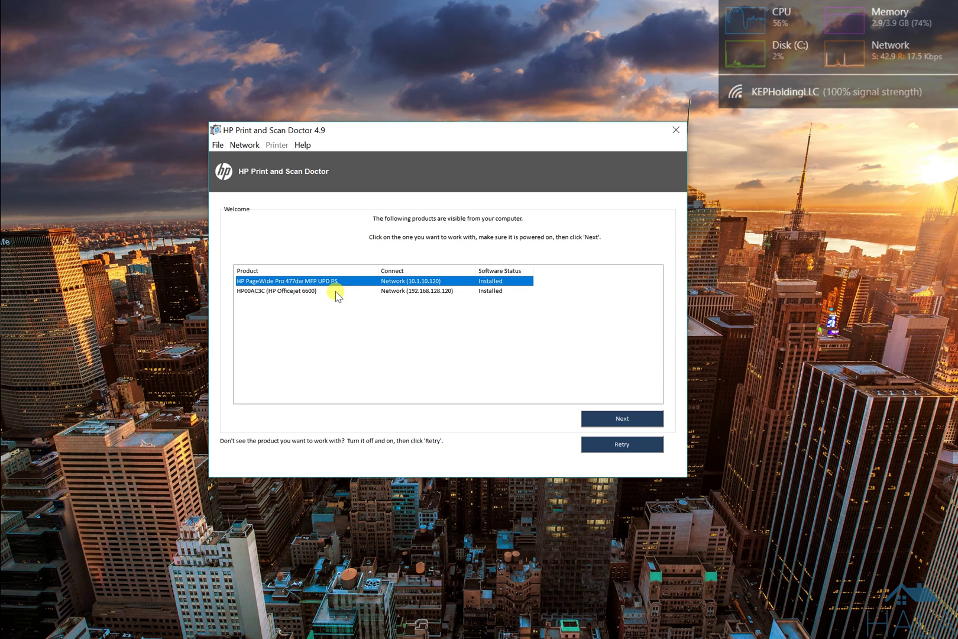
- Reposition the window and confirm HP PageWide Pro 477dw MFP UPD PS as the selected product
key(alt)
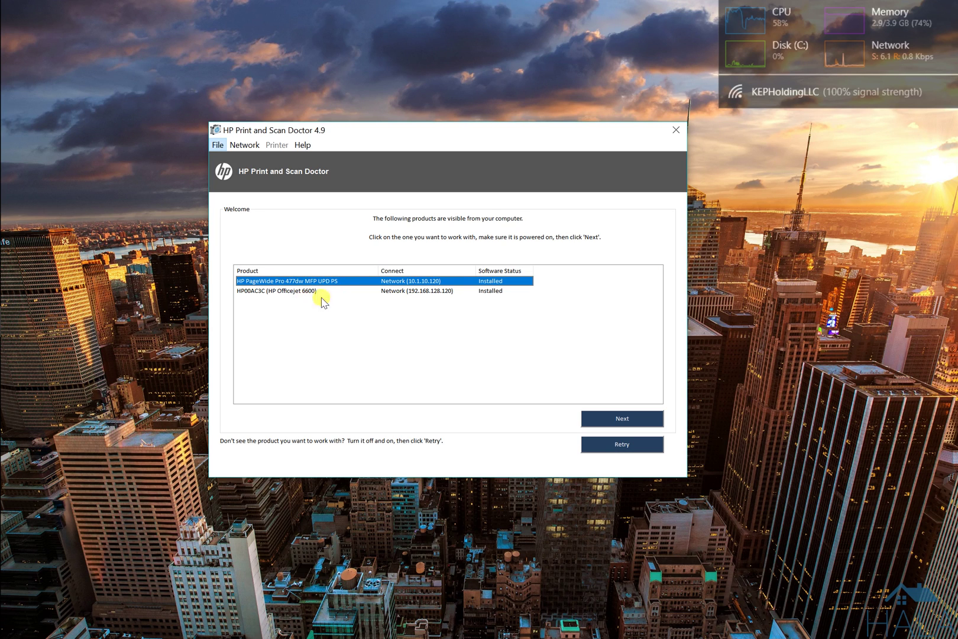
key(Escape)
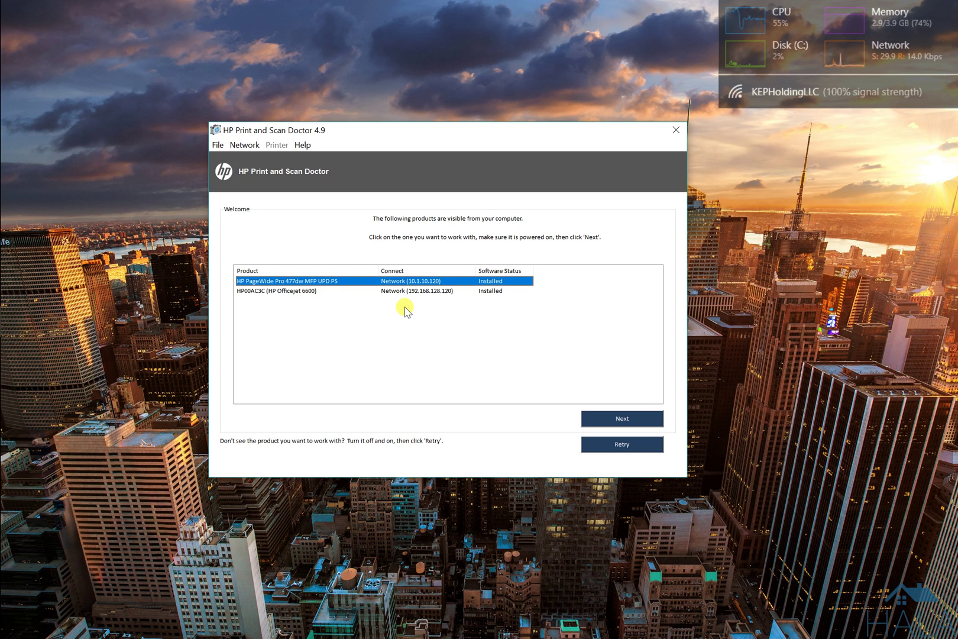
mouse_move(381, 130)
mouse_down()
mouse_move(408, 232)
mouse_move(403, 216)
mouse_up()
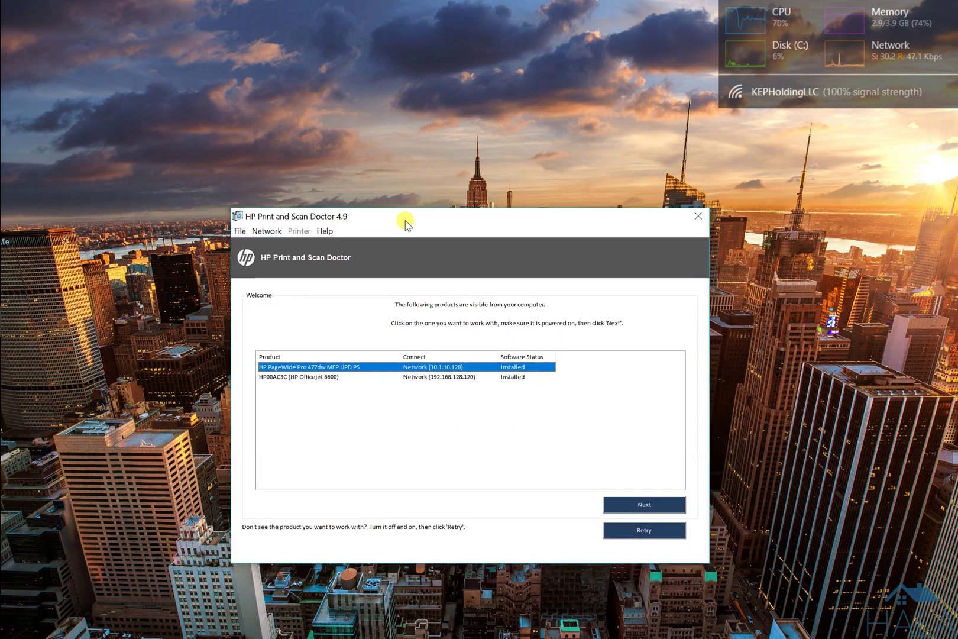
click(289, 131)
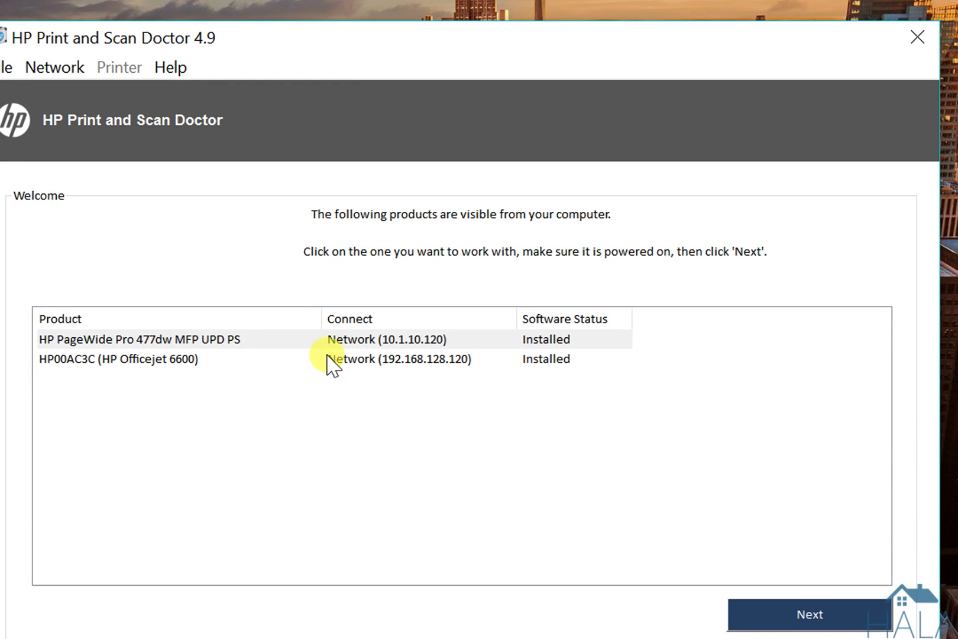
click(325, 341)
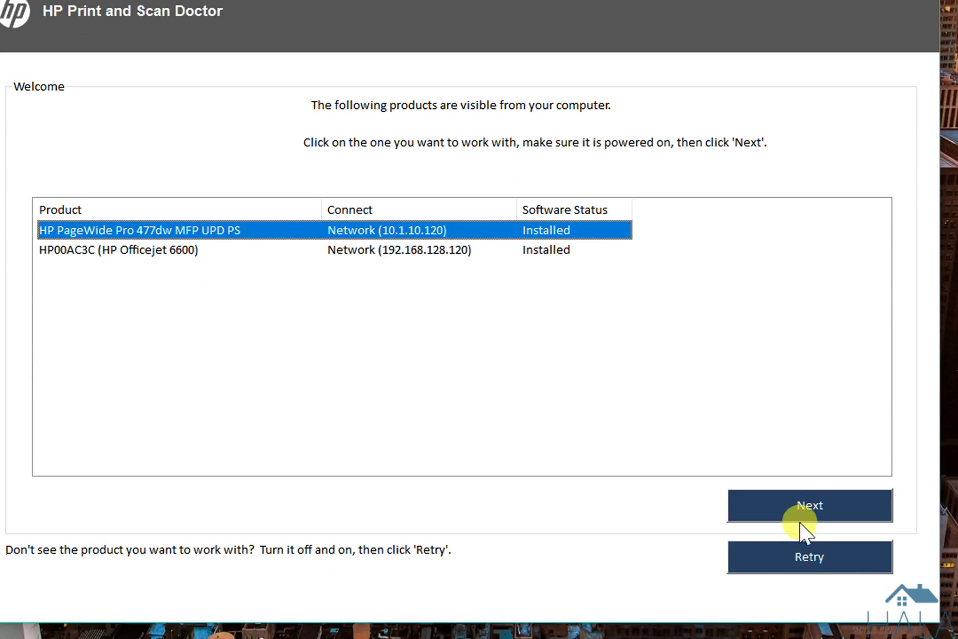
- Proceed with the PageWide Pro and skip the software update, reaching Fix Printing/Fix Scanning
click(803, 515)
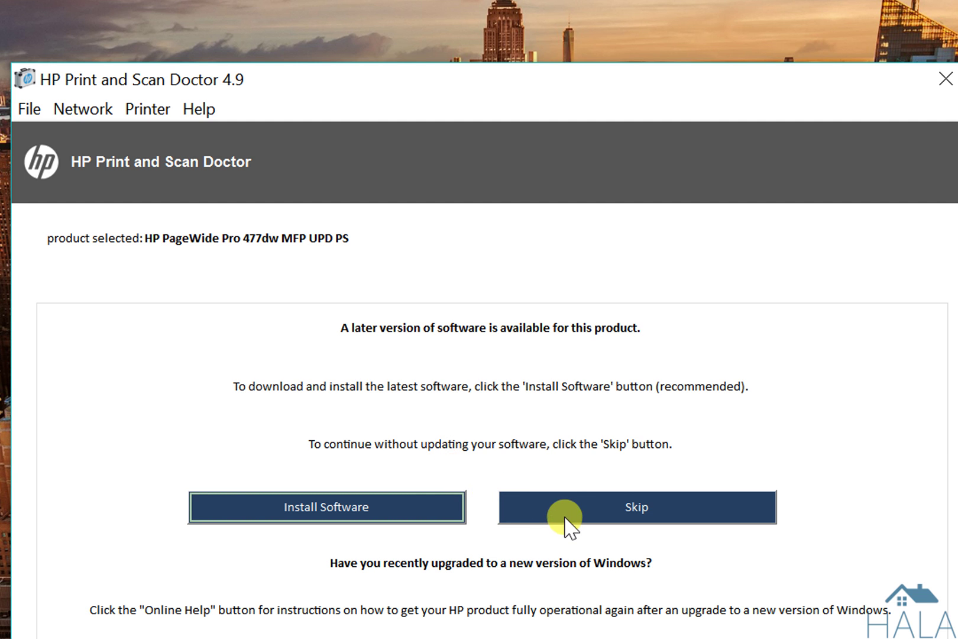
click(561, 497)
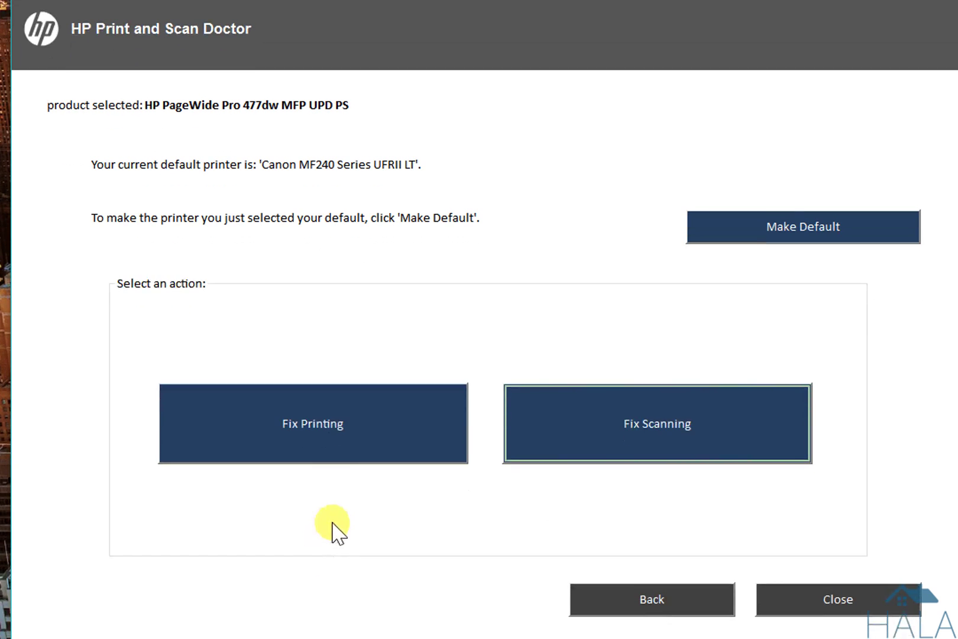
- Start Fix Scanning diagnostics on the HP PageWide Pro 477dw
click(376, 430)
click(317, 422)
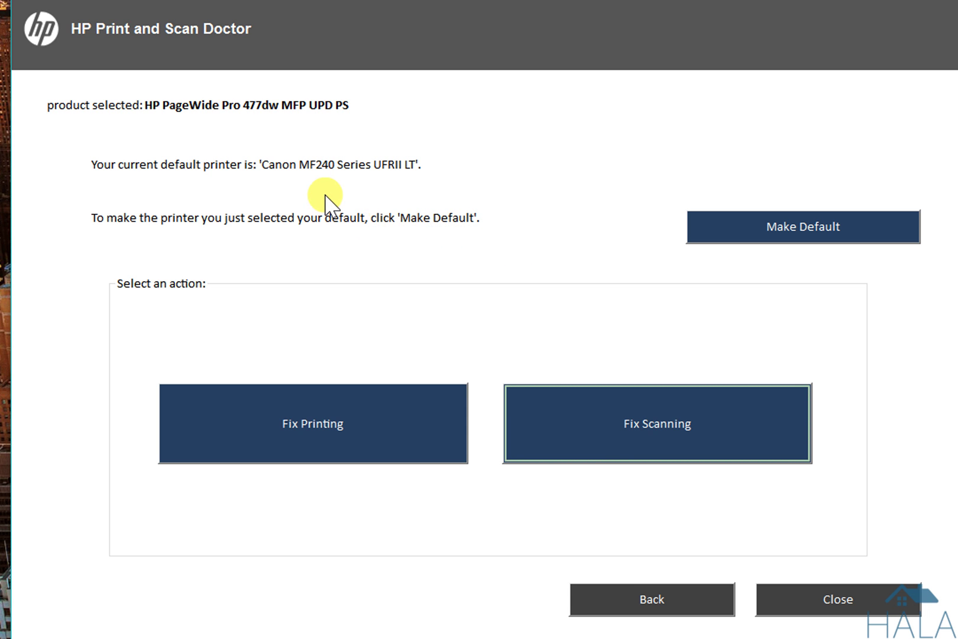
click(605, 419)
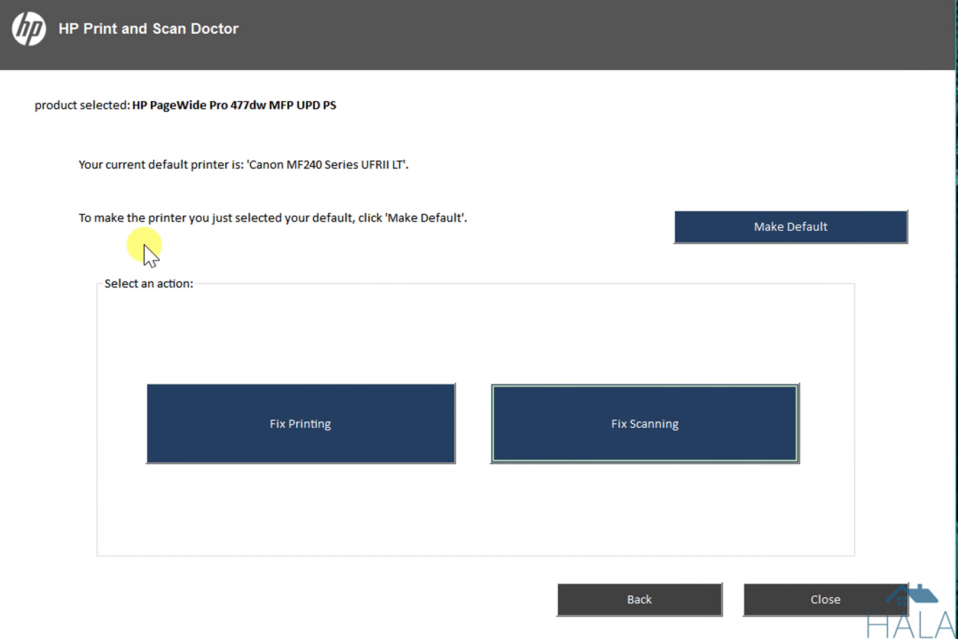
click(530, 411)
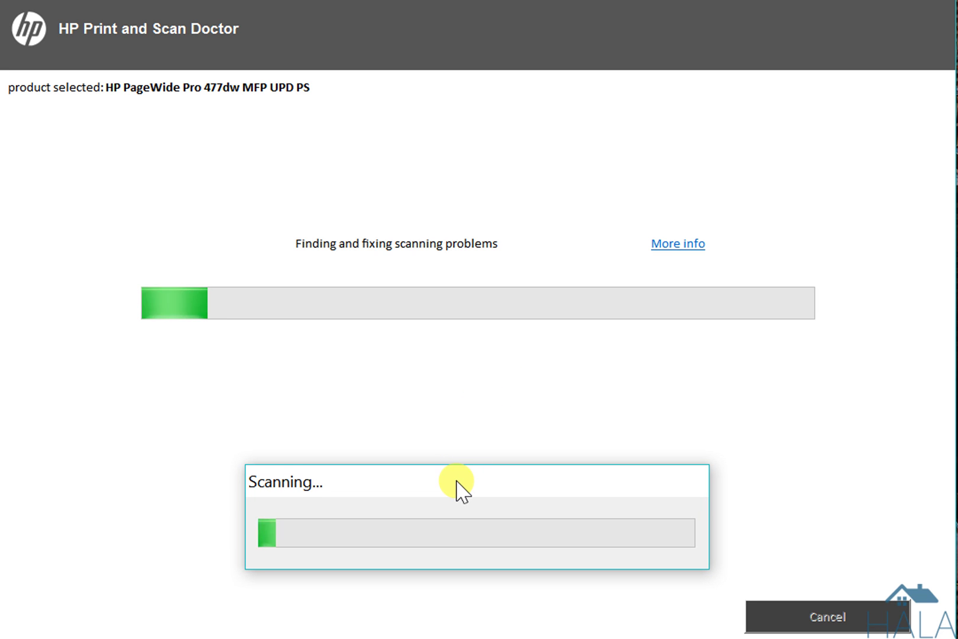
- Move the Scanning dialog and show the detailed More info diagnostic checklist
drag(455, 488, 448, 411)
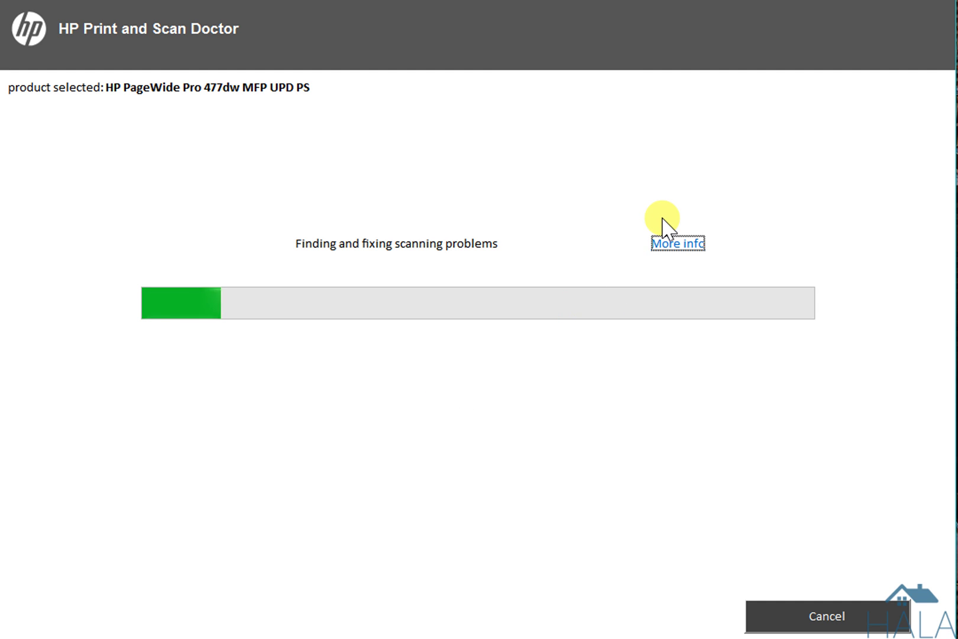
click(662, 243)
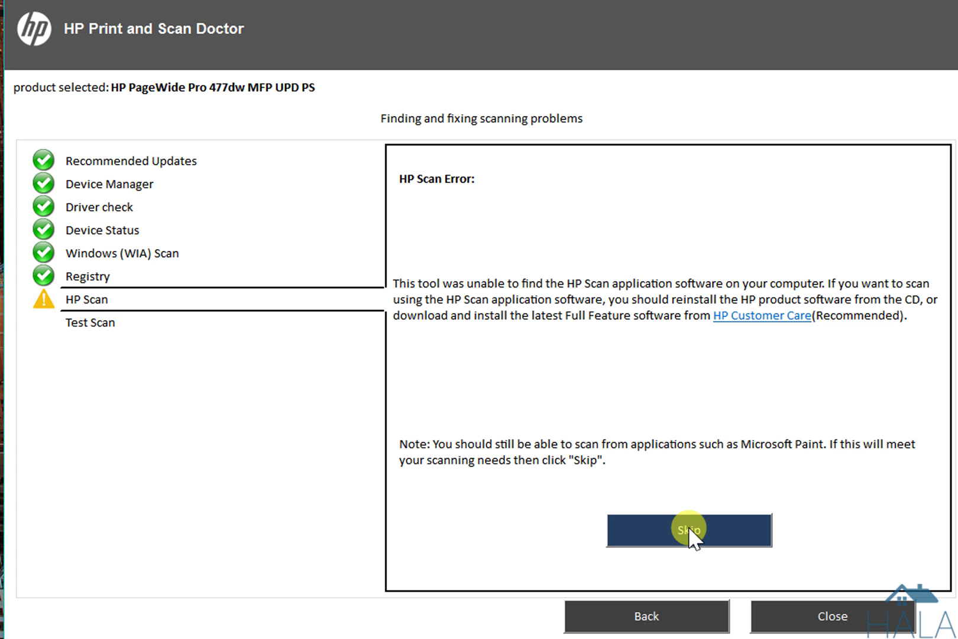
- Skip the missing HP Scan software check and the test scan, finishing scan diagnostics
click(688, 531)
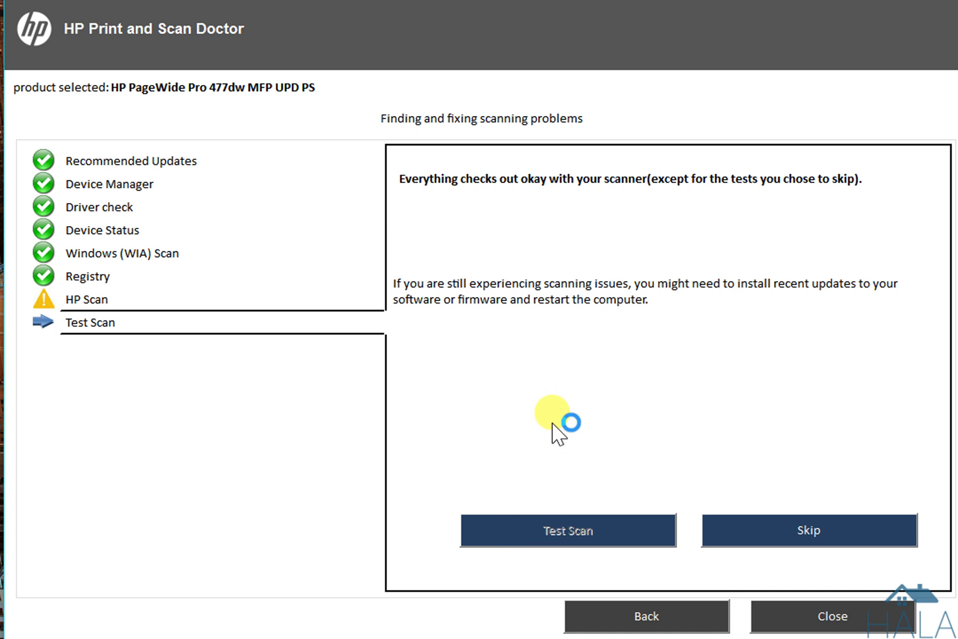
click(739, 532)
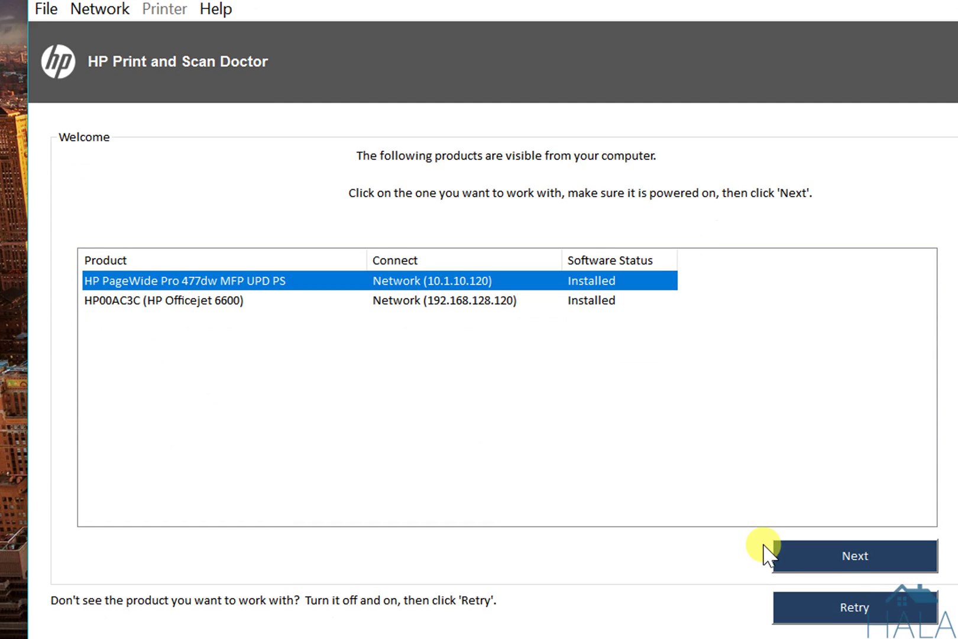
- Continue a fresh session with the HP PageWide Pro 477dw still selected
click(779, 546)
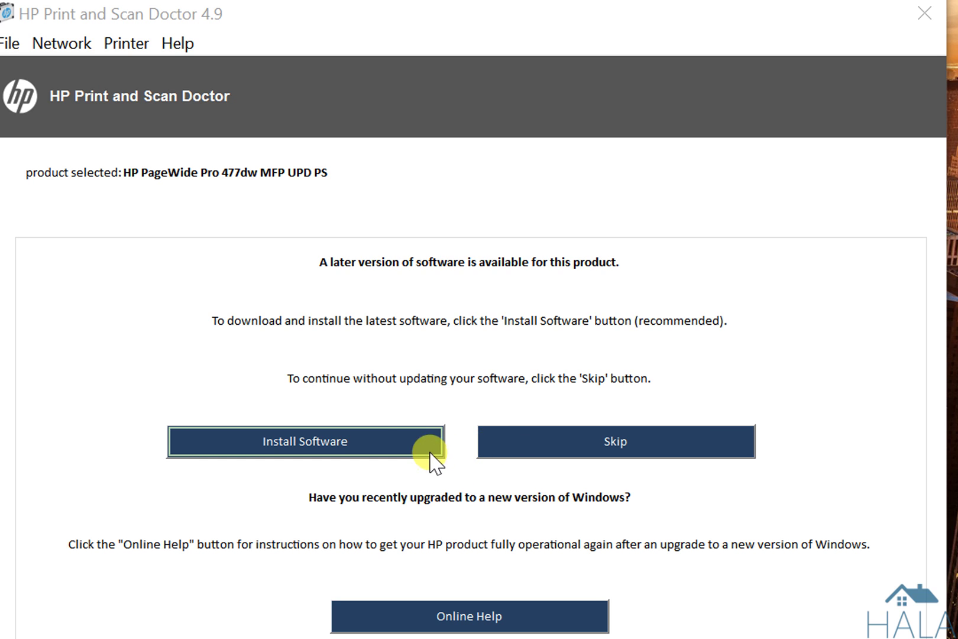
- Skip the newer software and start Fix Printing diagnostics on the PageWide Pro
click(524, 447)
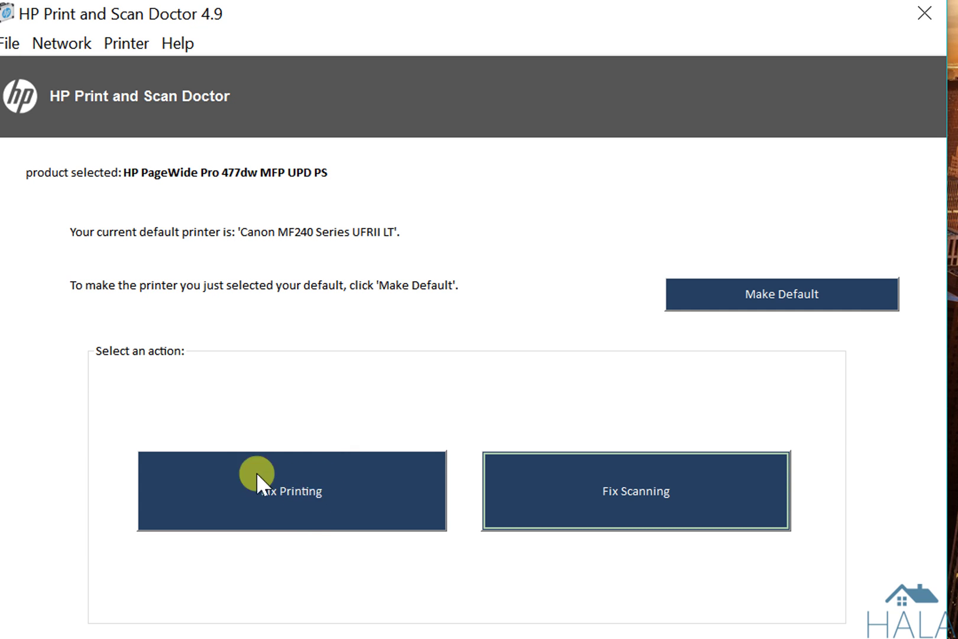
click(267, 486)
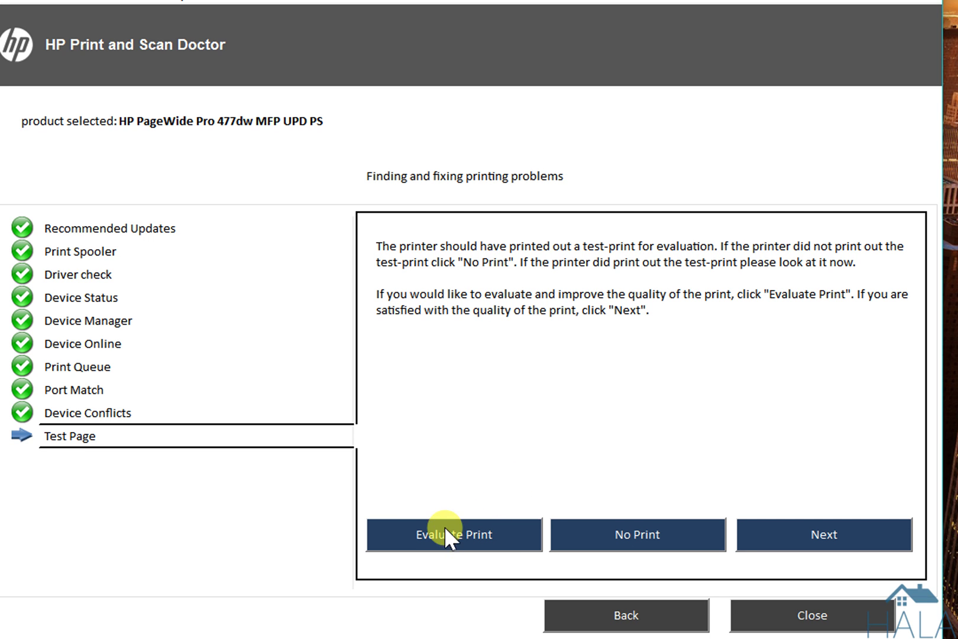
- Evaluate the test print, confirming ink levels okay and genuine HP ink
click(446, 535)
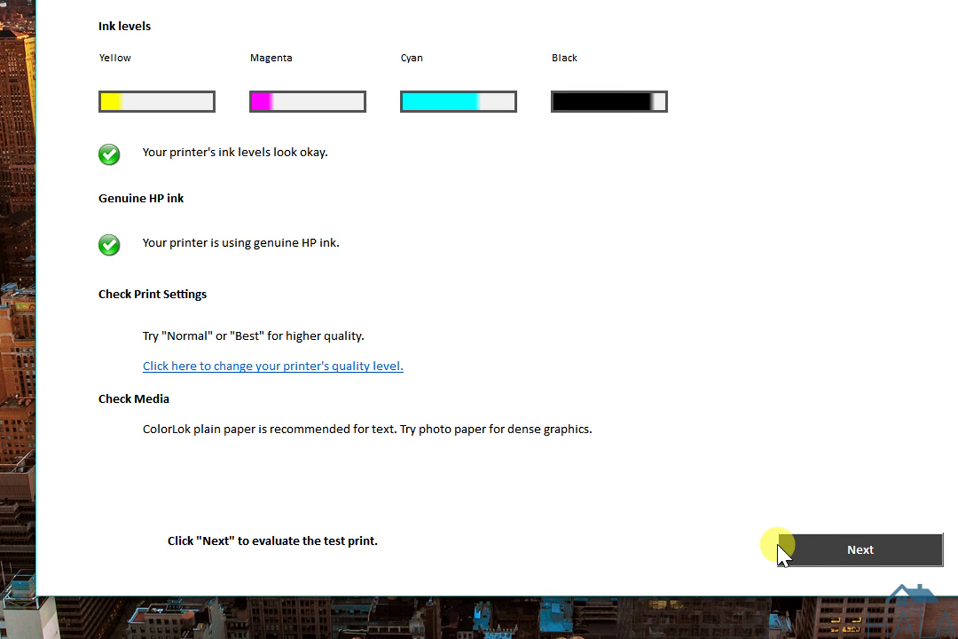
- Advance to the test page guide on checking color bars and alignment lines
click(807, 552)
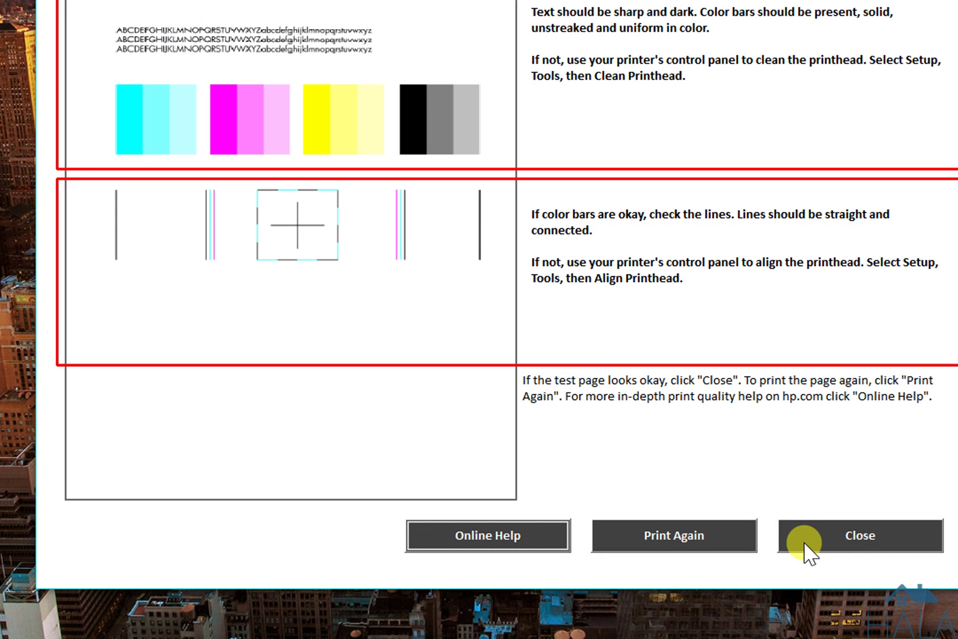